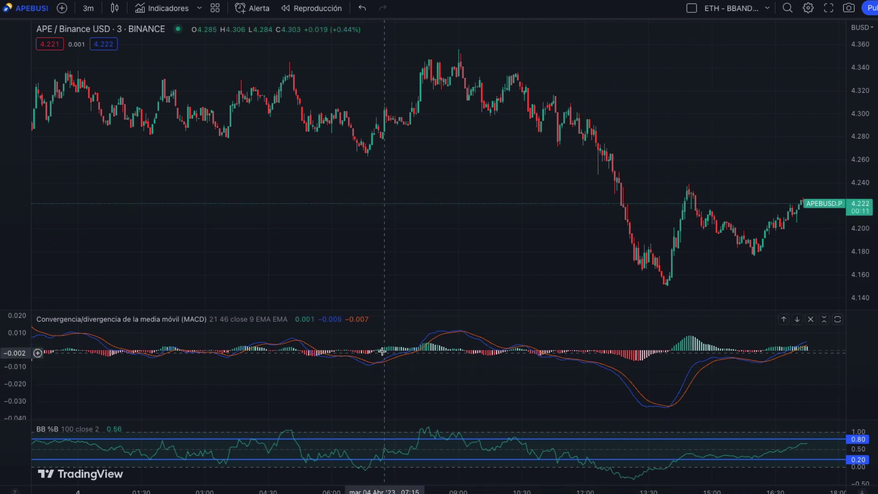
Set the slow length of the MACD indicator to 42
left_click(313, 320)
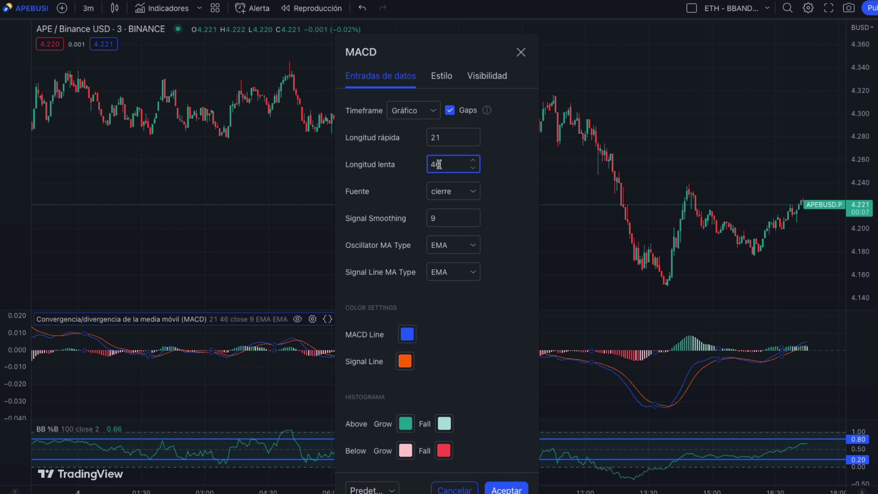
left_click(495, 490)
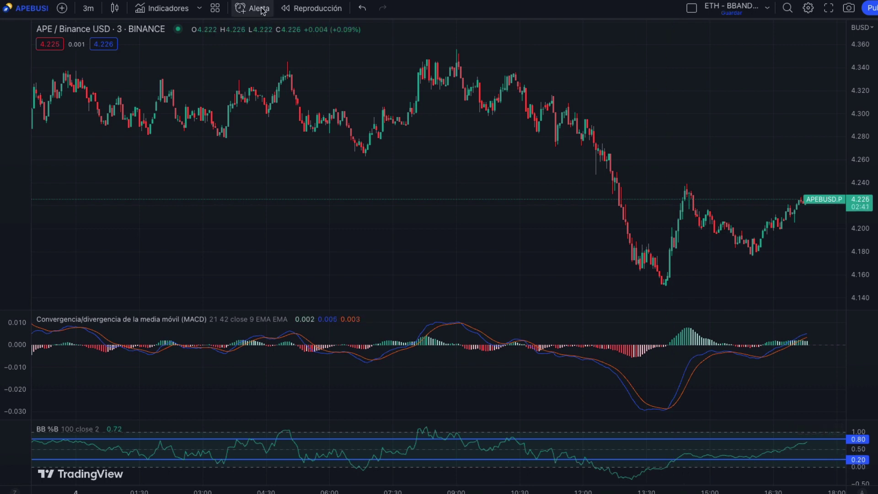
Overlay Bollinger Bands with a length of 100 on the price chart, and remove the indicator again
left_click(162, 8)
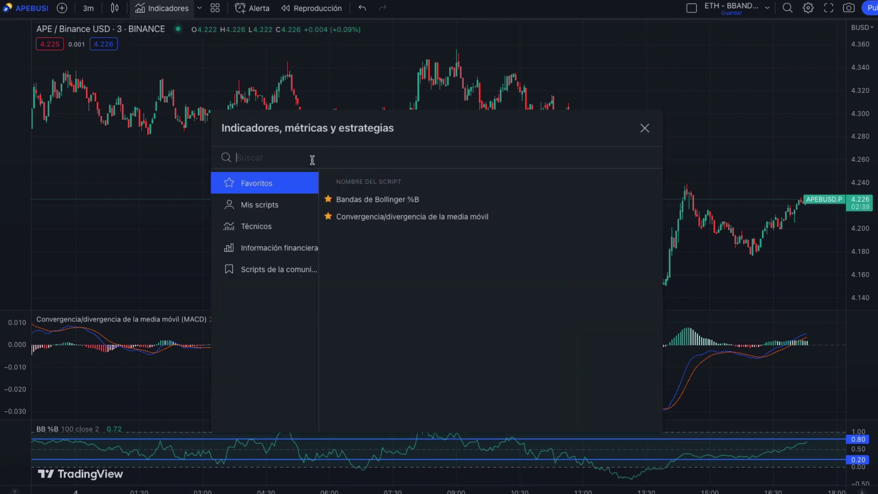
type("bolling")
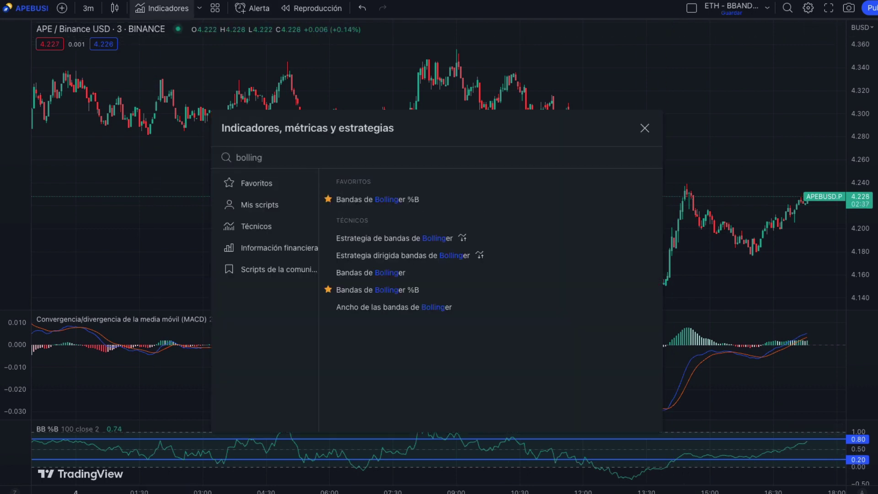
type("er")
left_click(358, 270)
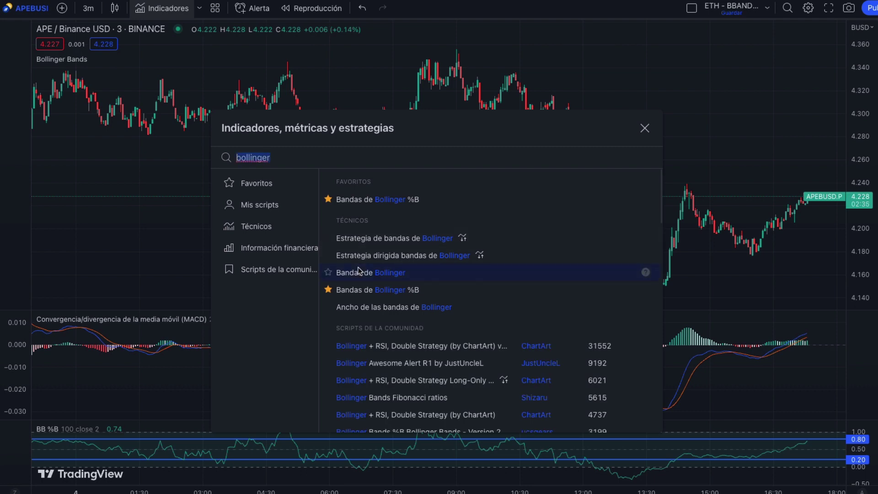
left_click(645, 130)
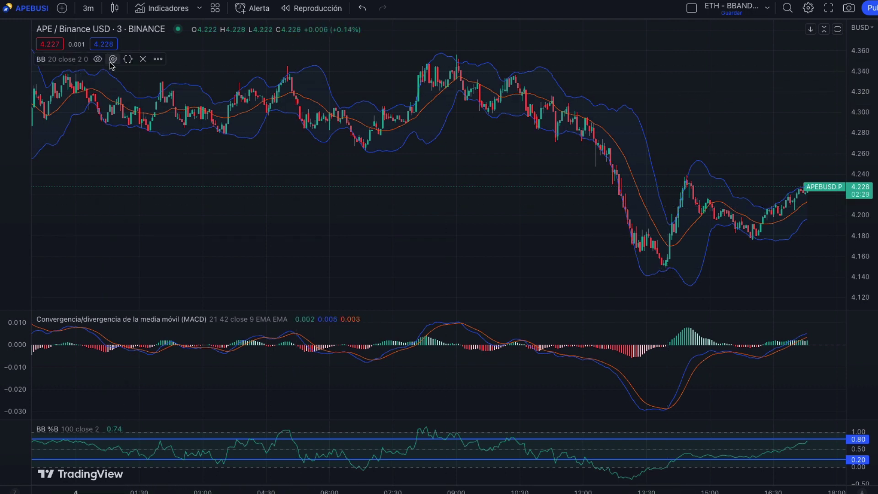
left_click(112, 61)
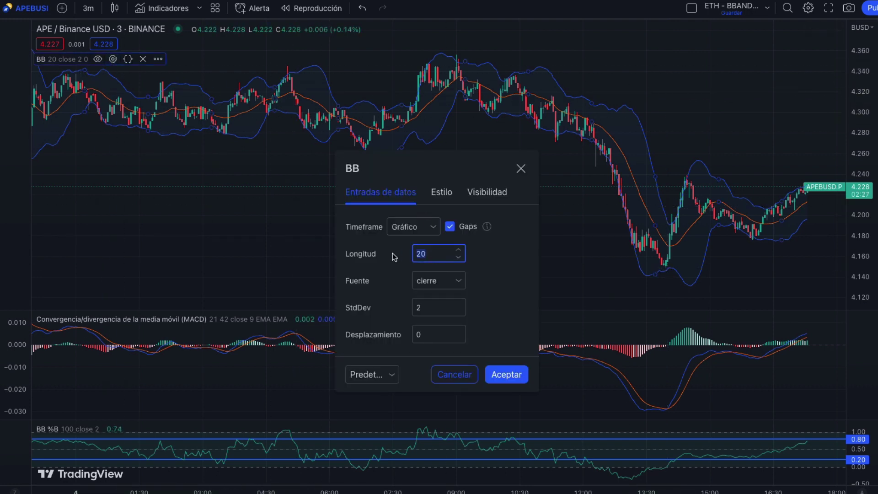
left_click(495, 370)
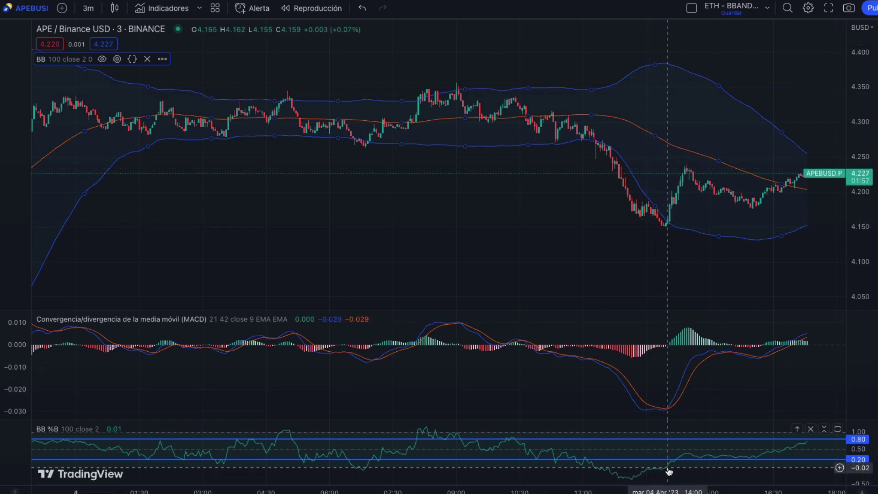
left_click(147, 60)
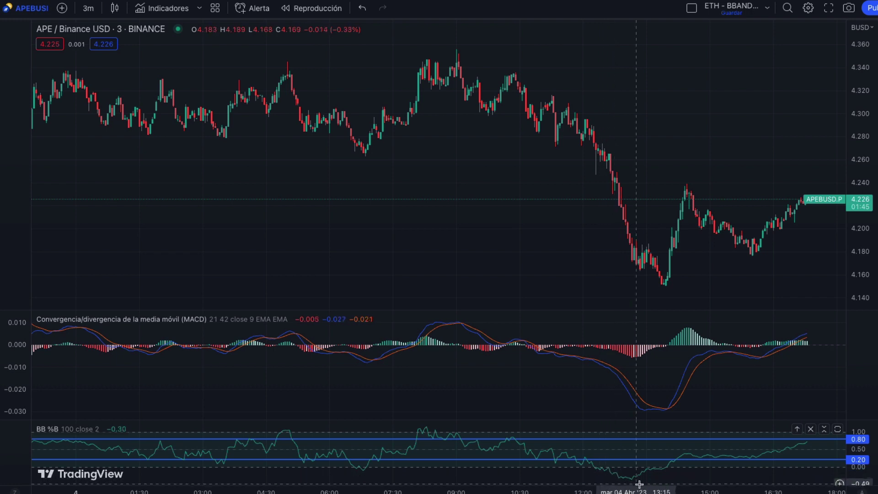
Measure the April 4 price drop starting around 12:00 and the rebound from the low at about 14:00
left_click(582, 107, "shift")
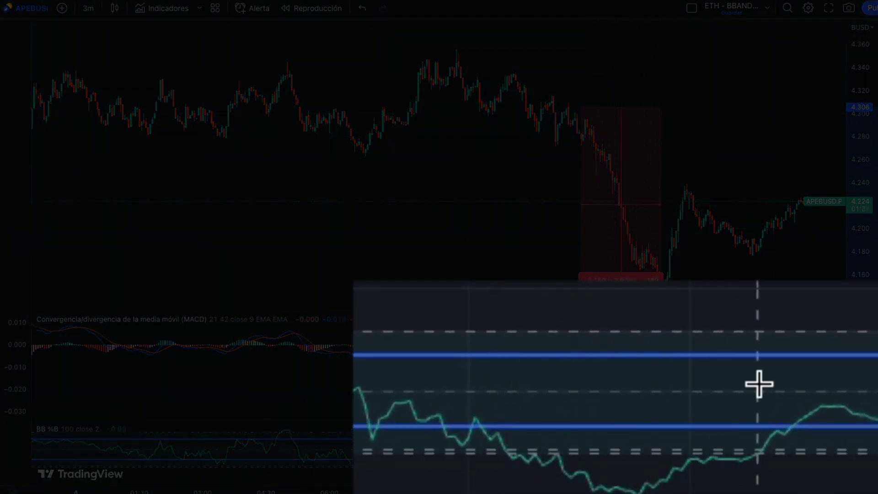
left_click(634, 198)
left_click(553, 198)
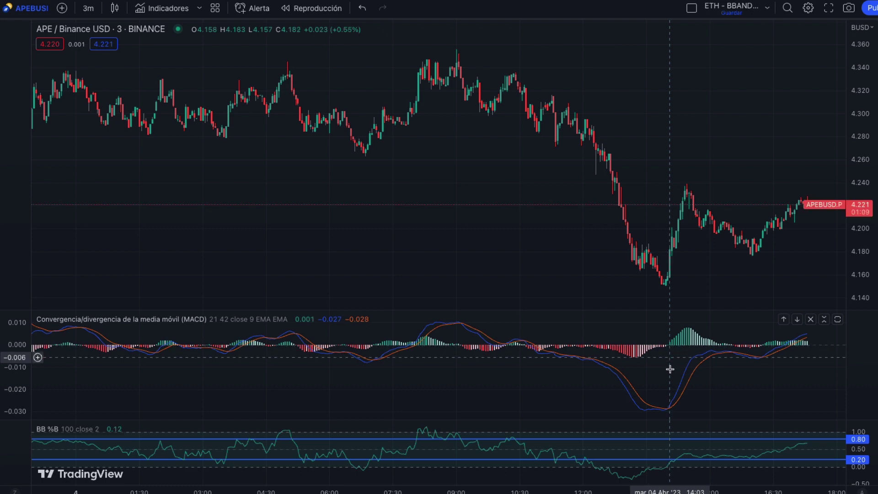
left_click(668, 286, "shift")
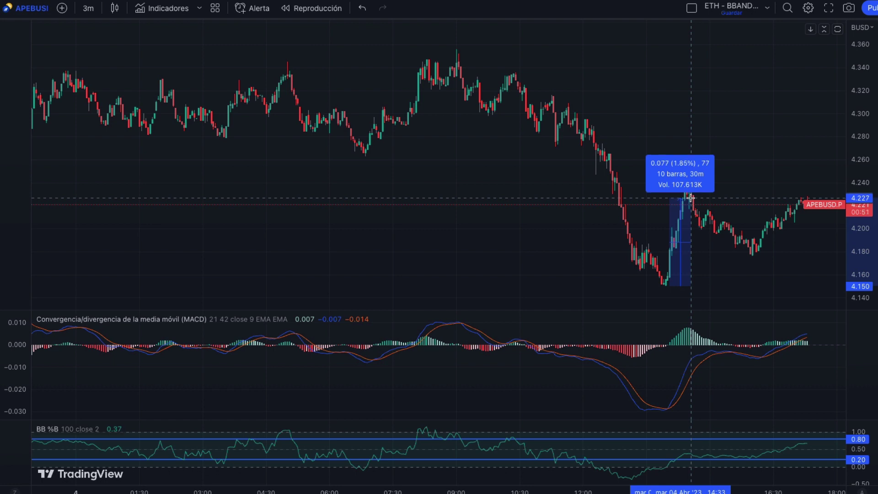
left_click(704, 247)
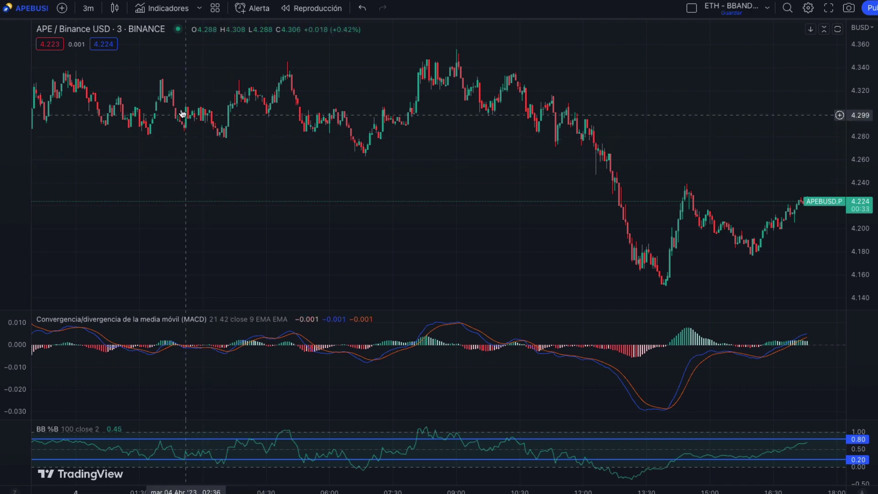
Measure the April 4 decline after the 02:09 peak and the rise from the low at about 06:48
left_click(167, 79, "shift")
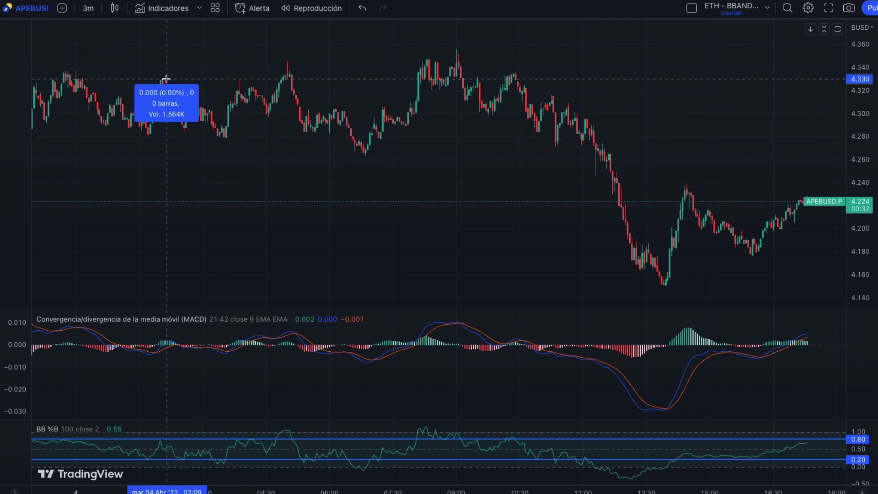
left_click(219, 136)
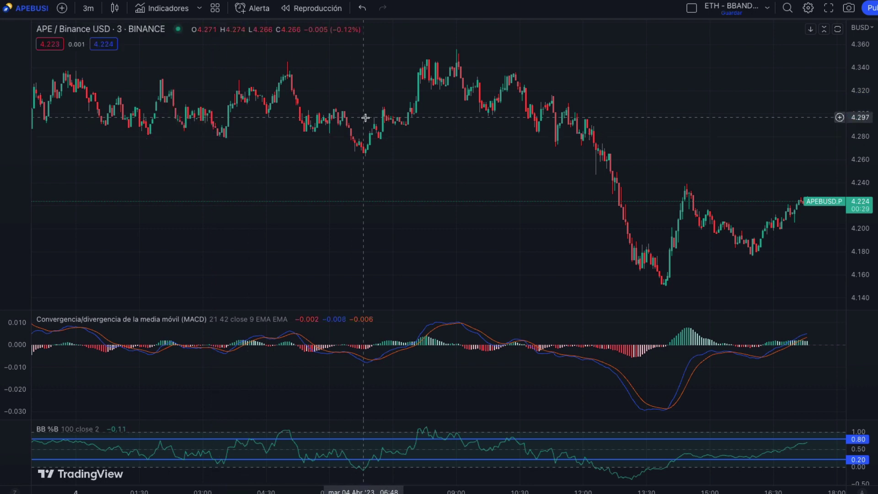
left_click(368, 153, "shift")
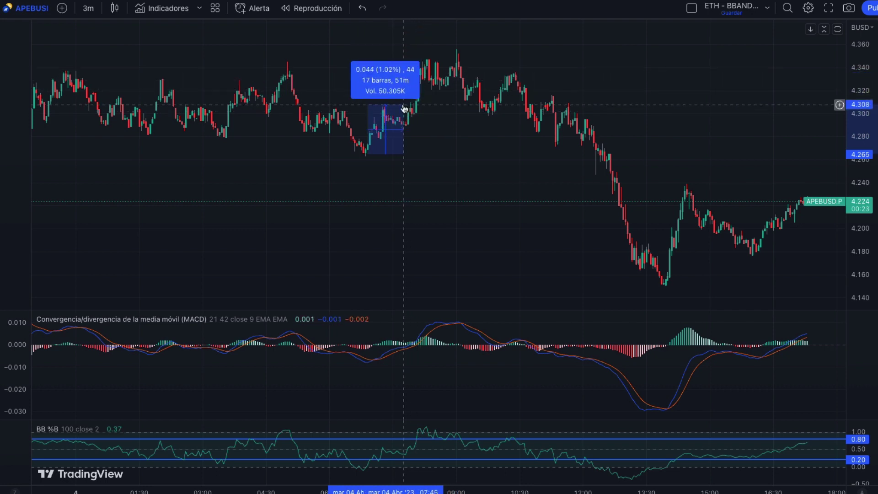
left_click(313, 78)
Measure the April 4 decline starting around 05:20 and the larger sell-off starting around 12:00
left_click(312, 81, "shift")
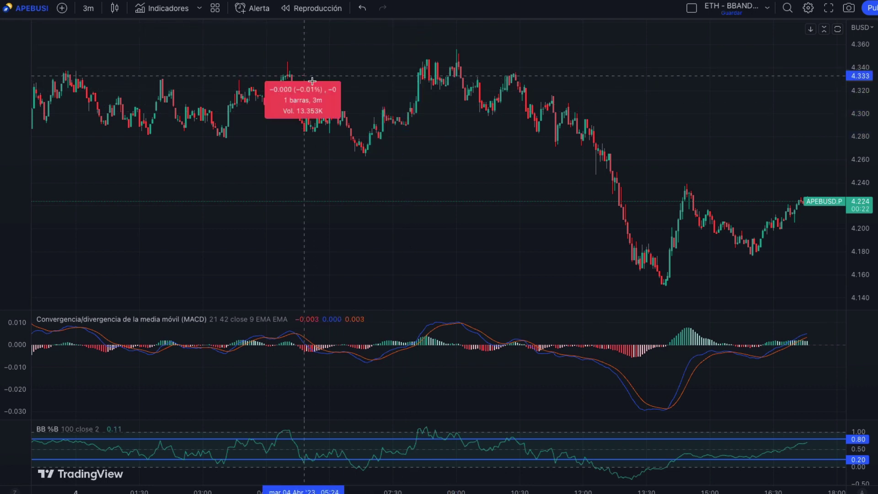
left_click(388, 128)
left_click(585, 107, "shift")
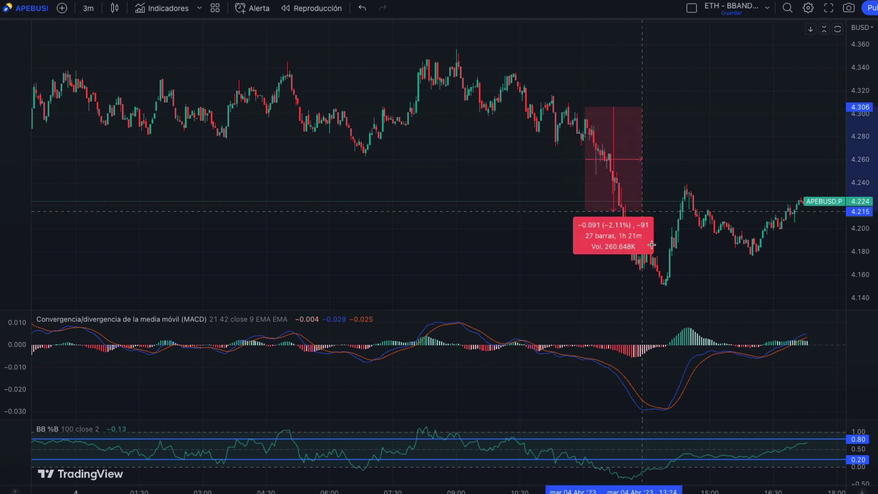
left_click(668, 276)
left_click(586, 145)
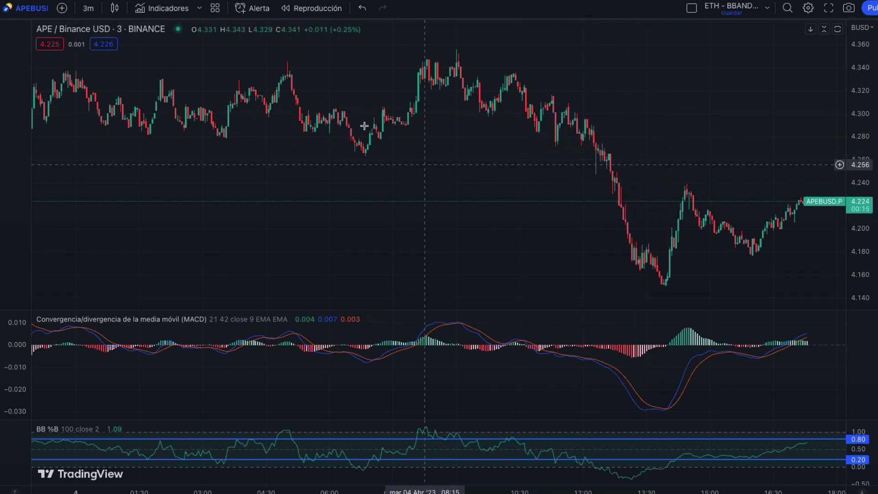
Add the Bollinger Bands indicator to the price chart and set its length to 100
left_click(164, 8)
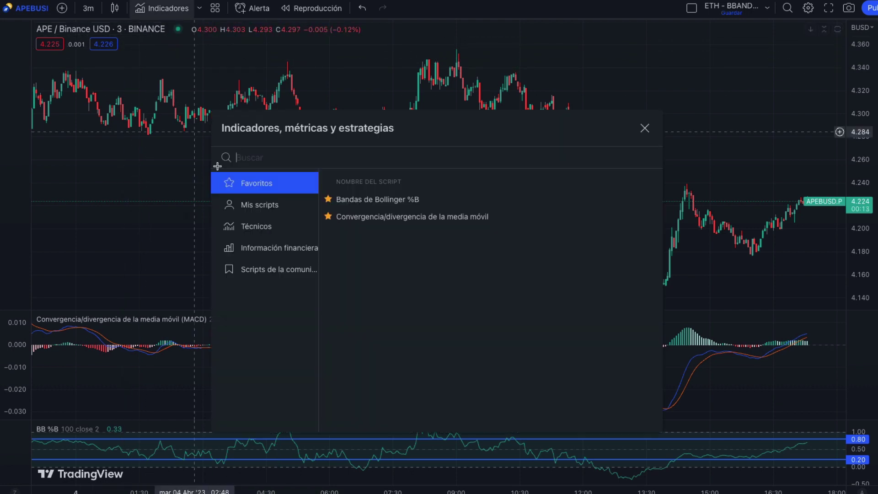
type("bollin")
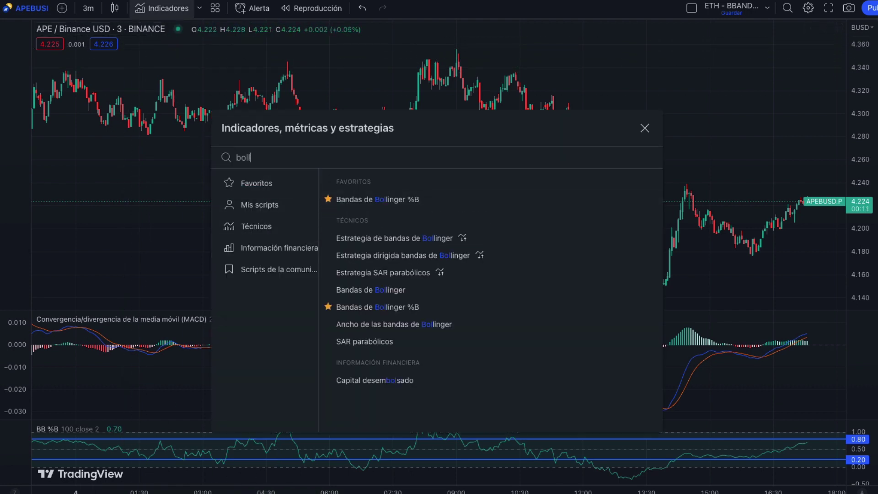
left_click(372, 273)
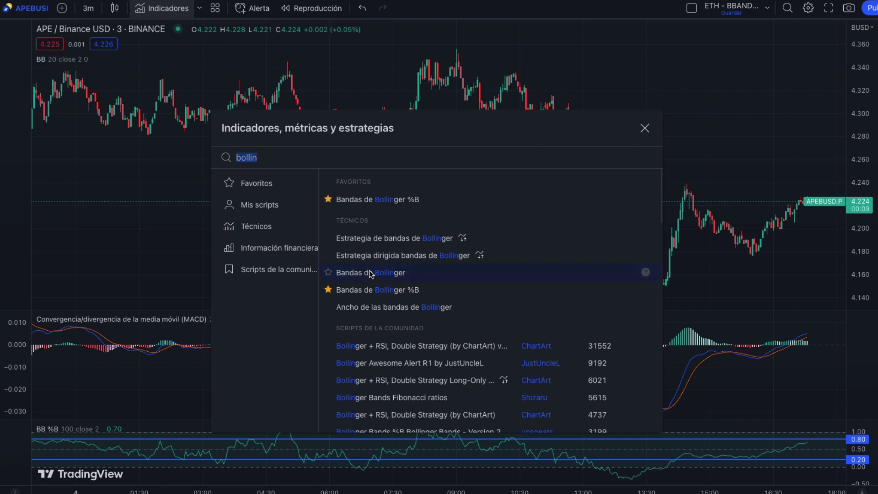
left_click(645, 128)
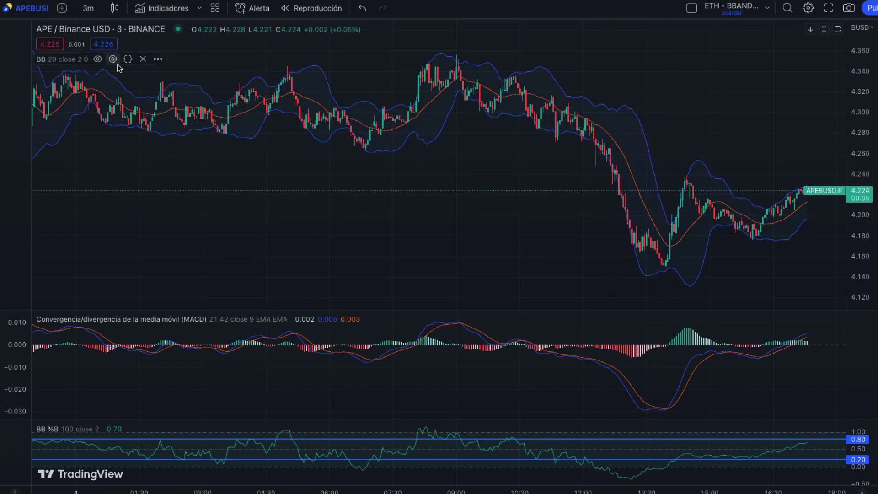
left_click(113, 60)
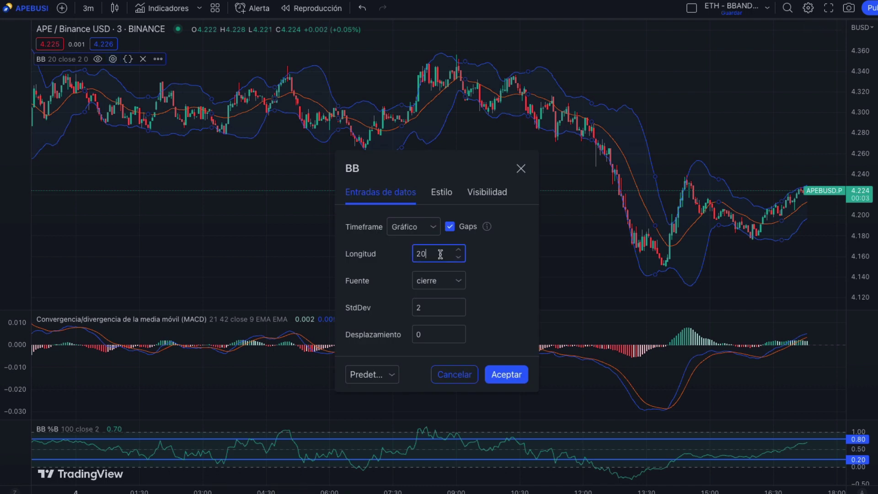
left_click(506, 377)
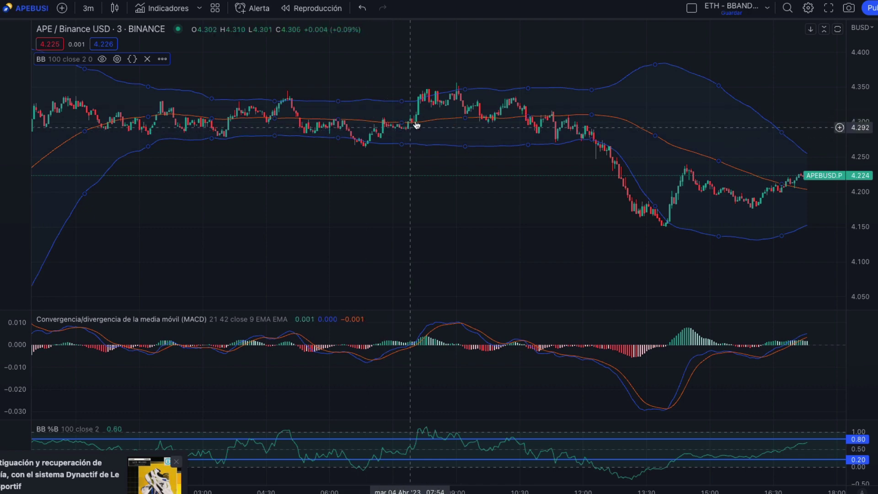
Close the advertisement and measure the April 3 price rise from about 14:09 to 15:03
scroll(430, 163, "left", 10)
scroll(378, 165, "left", 15)
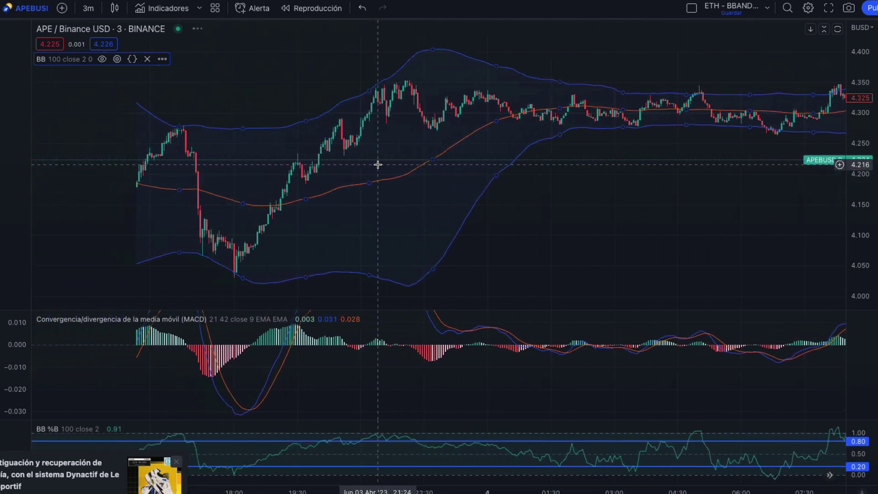
scroll(346, 193, "left", 2)
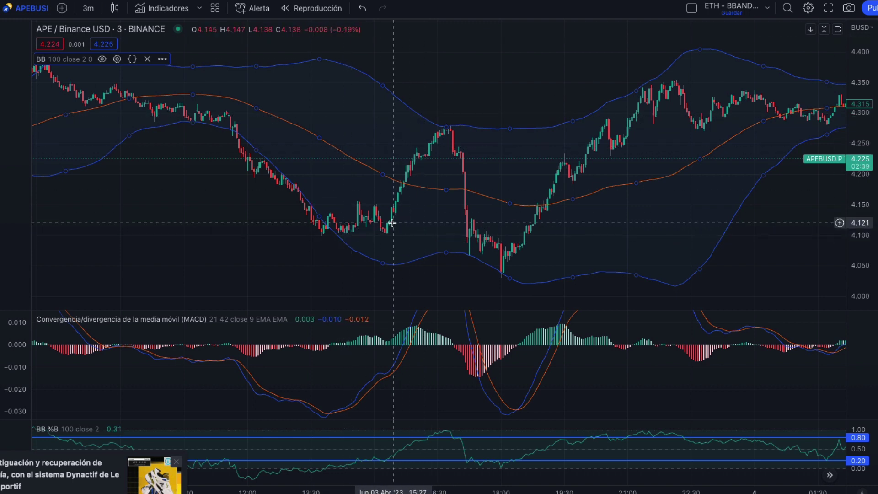
left_click(177, 462)
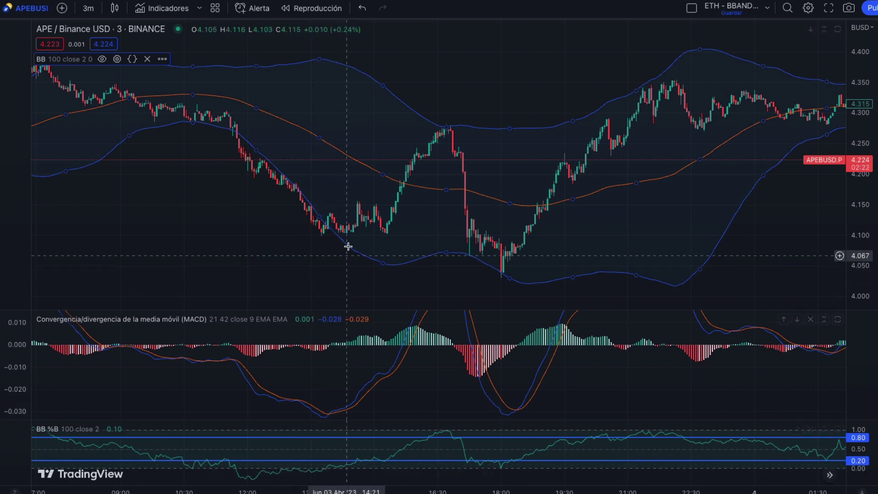
left_click(337, 232)
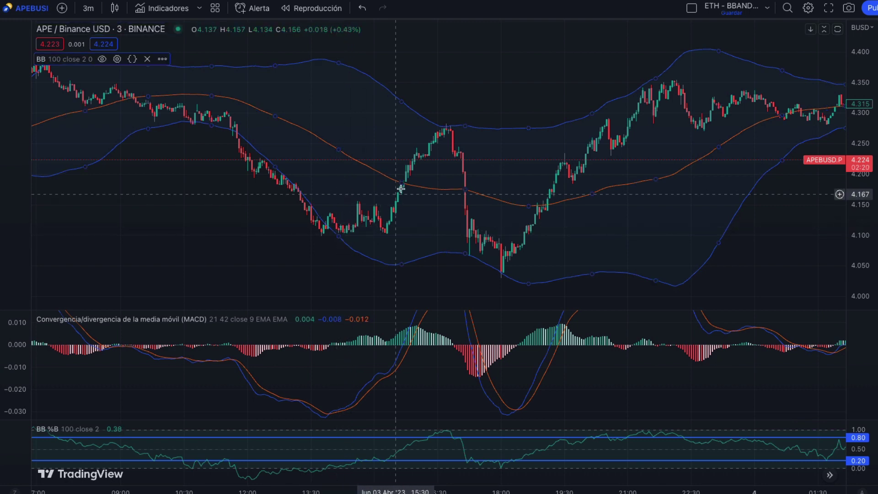
left_click(341, 238, "shift")
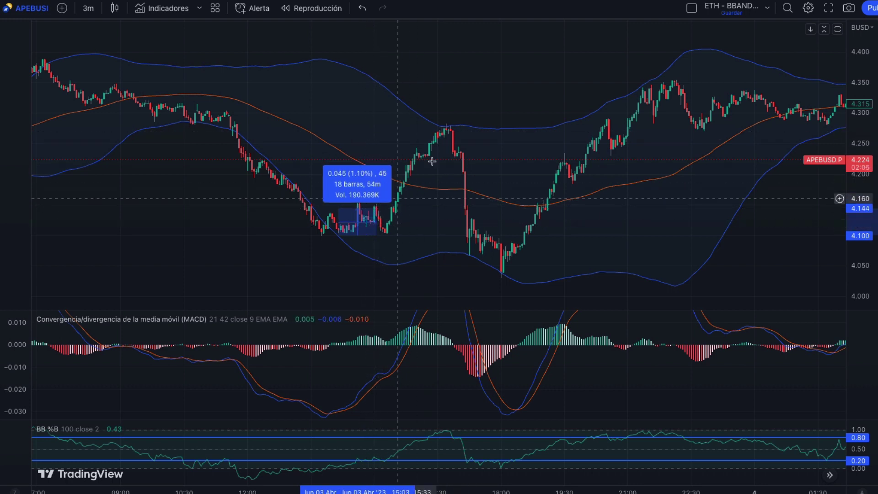
left_click(451, 133)
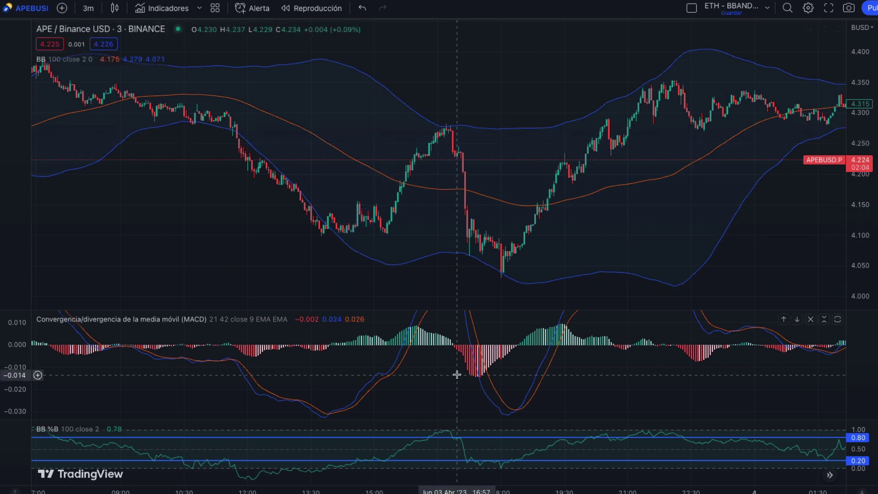
Measure the sharp April 3 price drop from about 16:51 to 17:12
left_click_drag(457, 388, 446, 428)
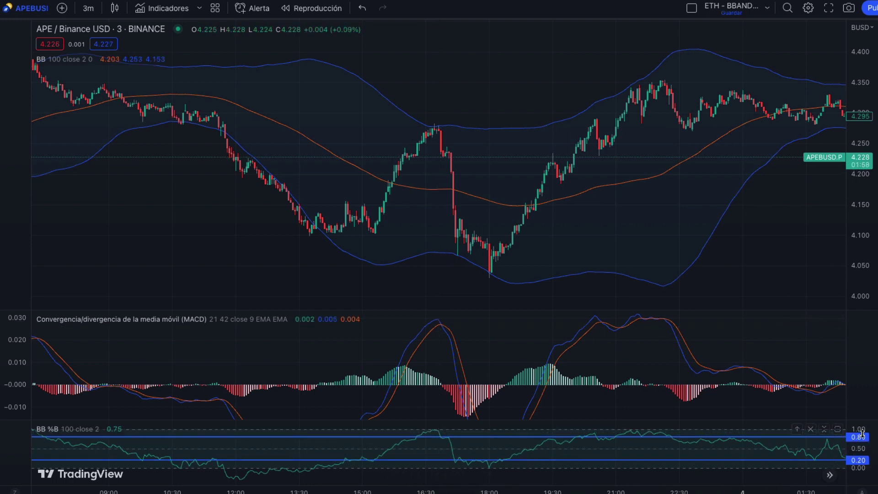
left_click(441, 133, "shift")
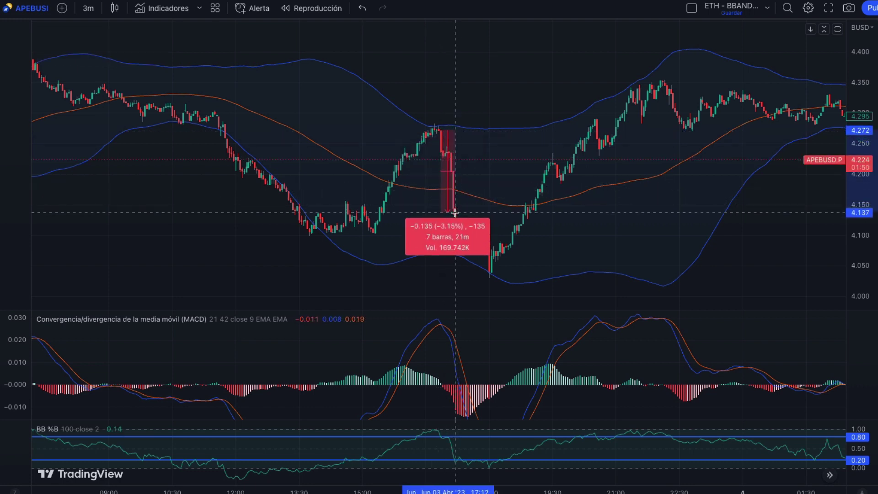
left_click(456, 213)
left_click(546, 215)
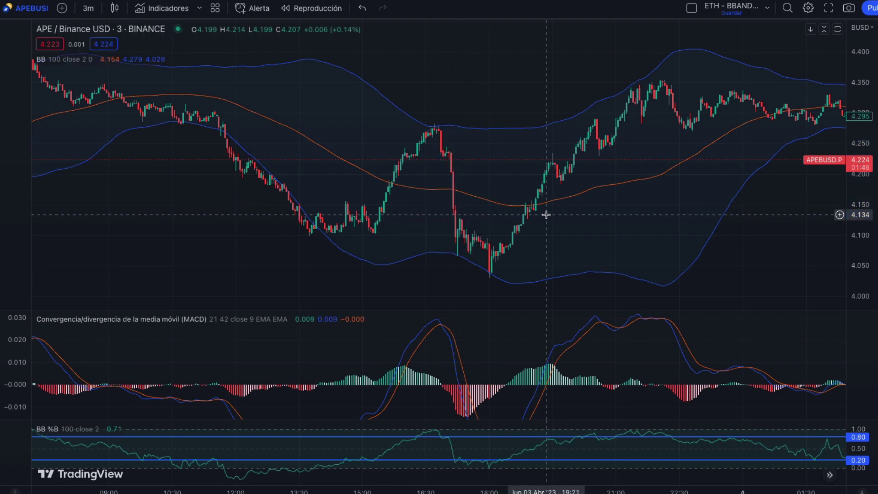
Examine the price history from the early hours of April 3 with its indicators
scroll(309, 177, "left", 10)
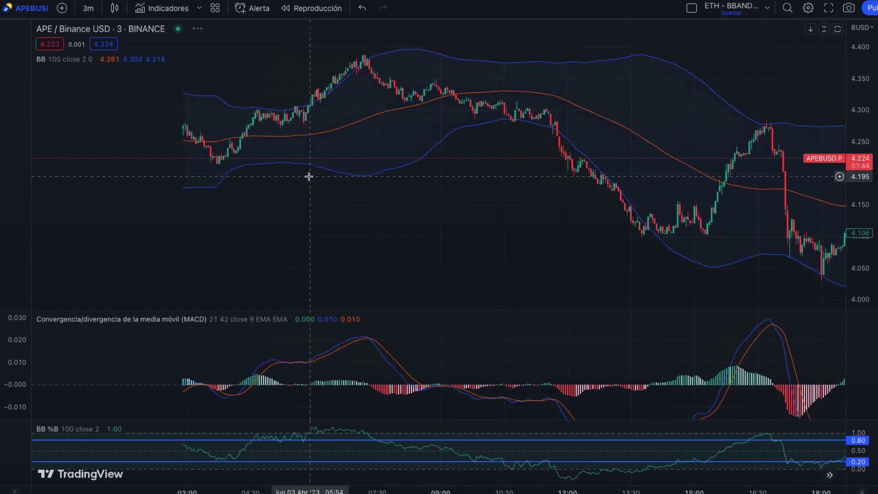
scroll(347, 257, "down", 5)
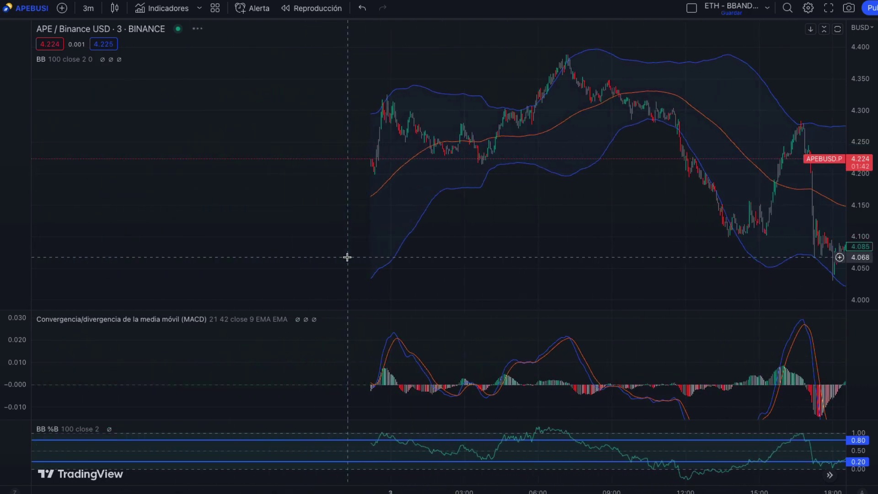